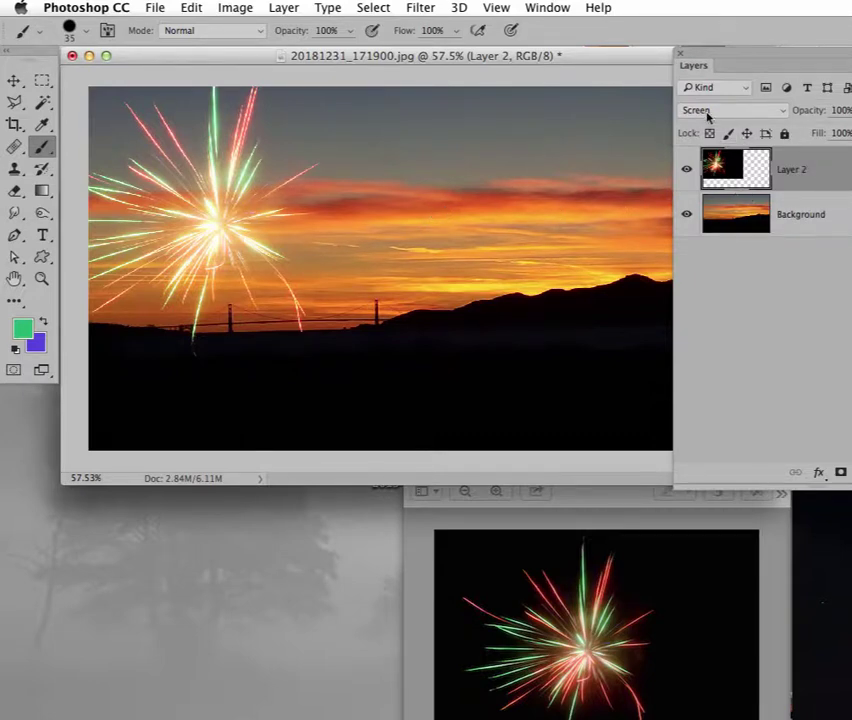
left_click(783, 113)
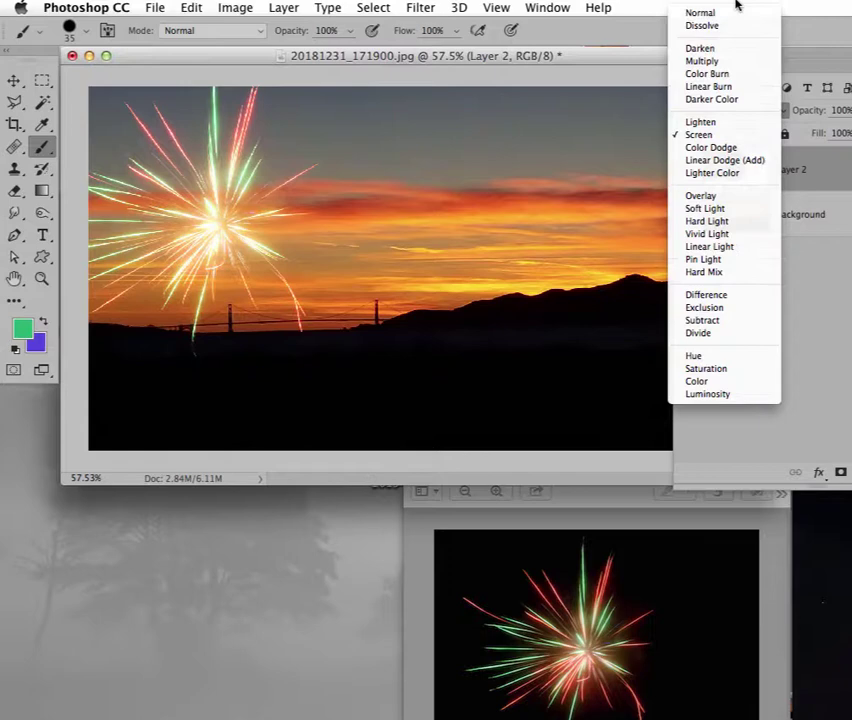
left_click(702, 13)
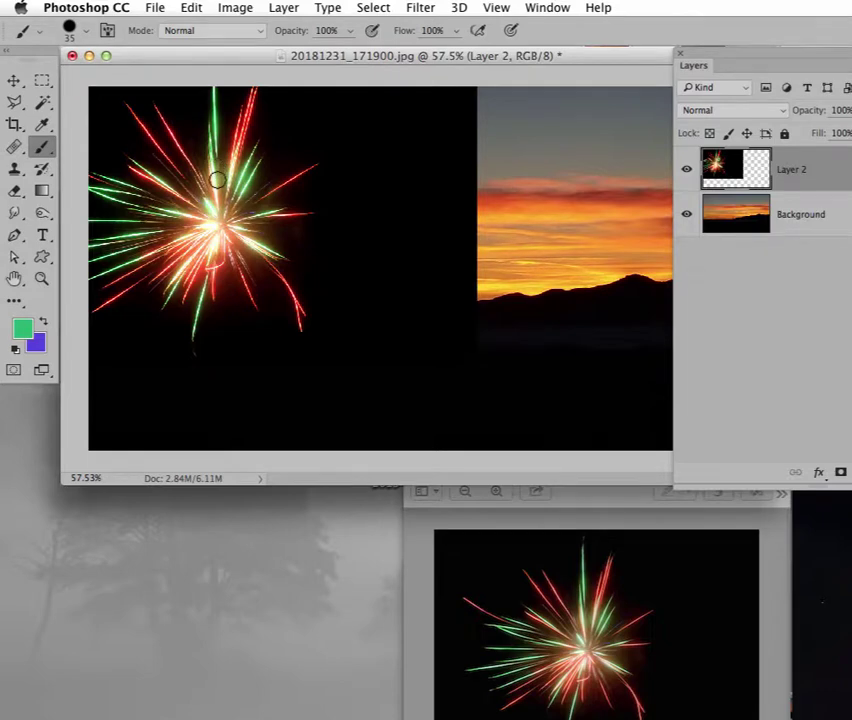
left_click(782, 114)
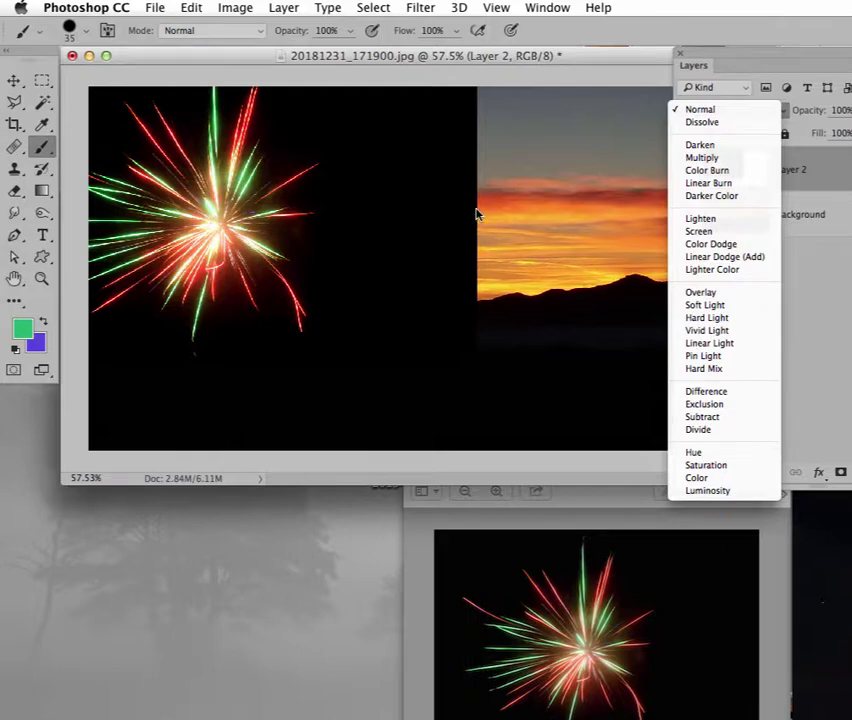
left_click(700, 232)
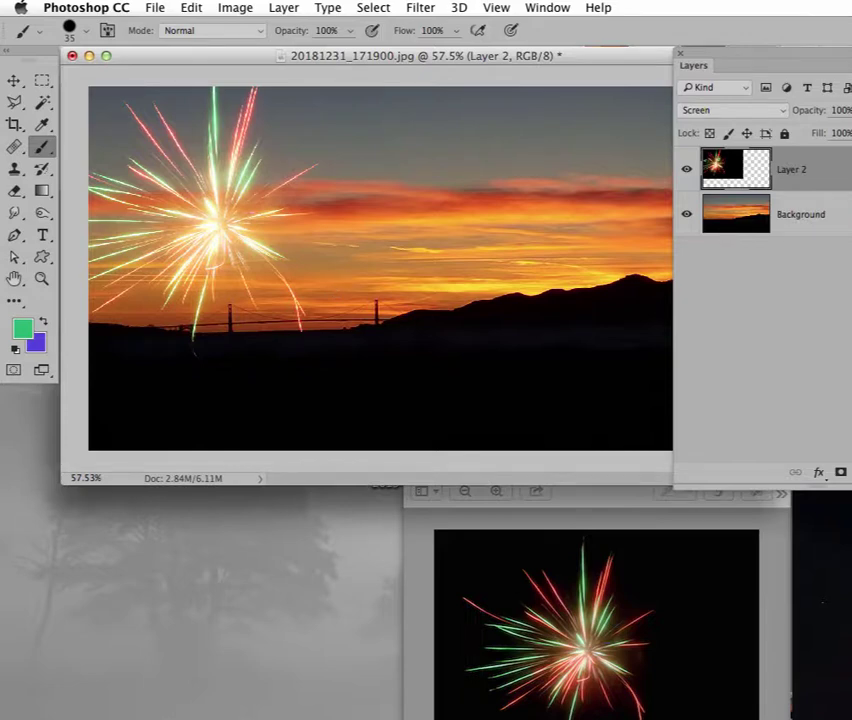
Copy the city fireworks photo into the sunset document as a new layer.
key("super+e")
left_click_drag(851, 492, 587, 433)
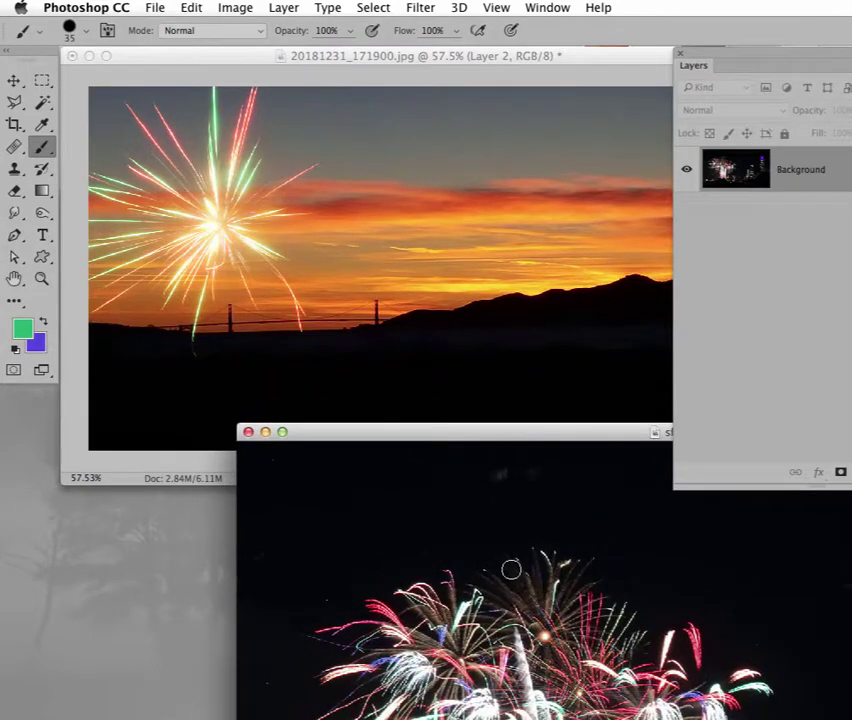
key("v")
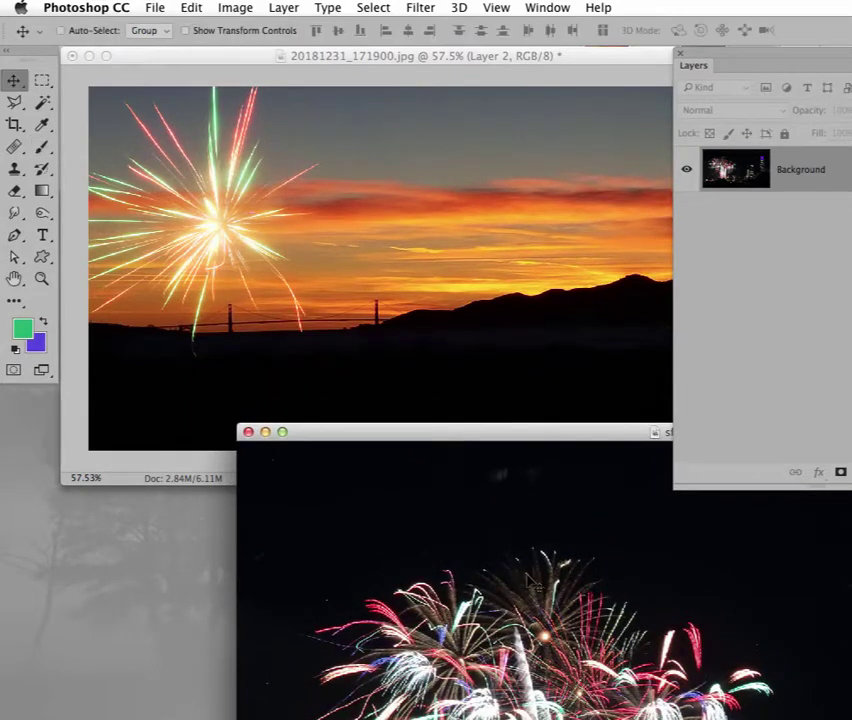
mouse_move(548, 510)
left_mouse_down()
mouse_move(548, 517)
mouse_move(415, 214)
left_mouse_up()
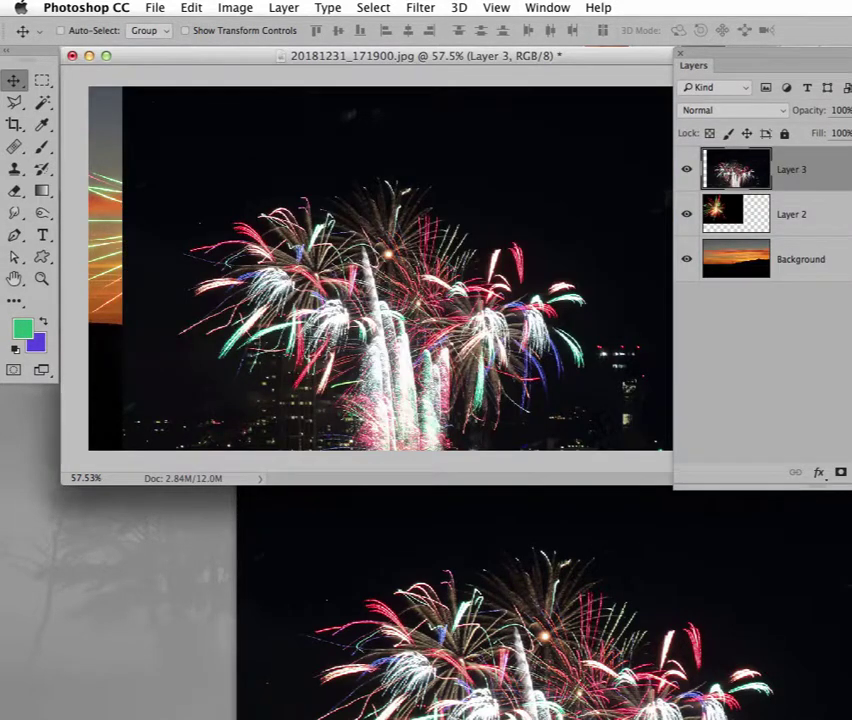
key("super+Tab")
key("super+w")
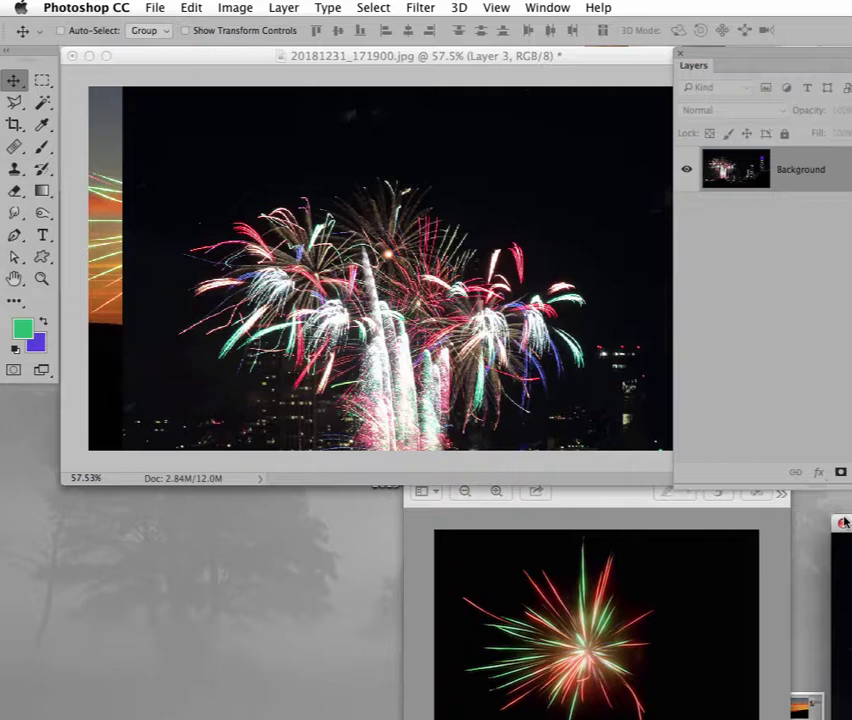
Shift the city fireworks up and left, and hide the single-firework Layer 2.
left_click(440, 192)
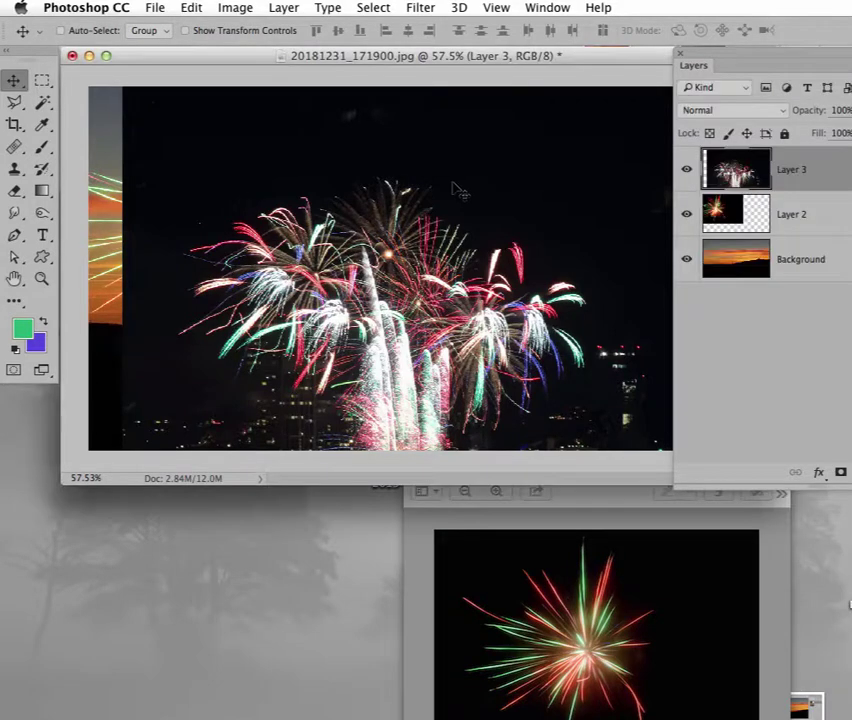
left_click_drag(527, 262, 437, 182)
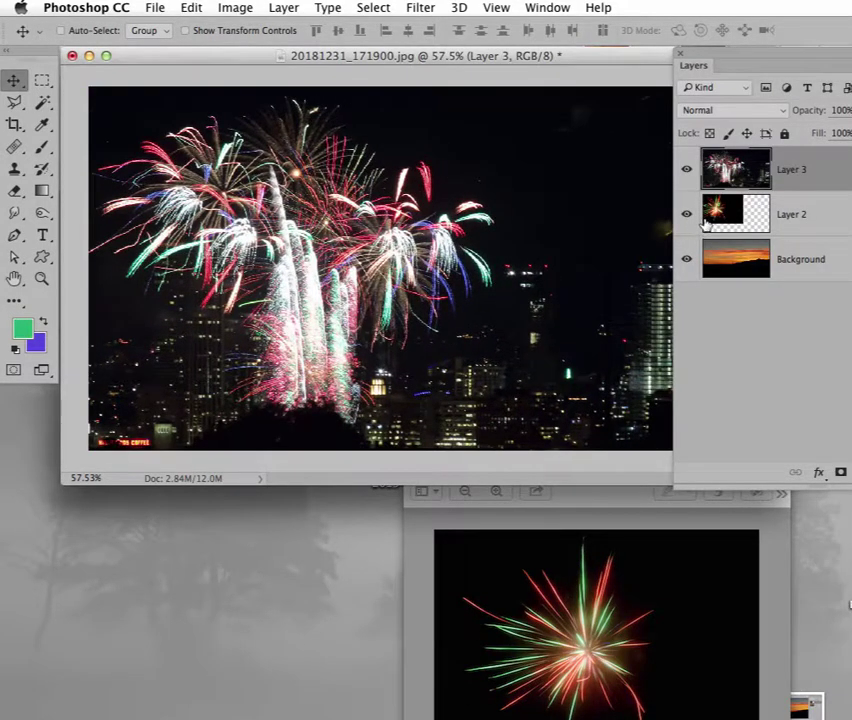
left_click(685, 214)
left_click_drag(560, 255, 472, 250)
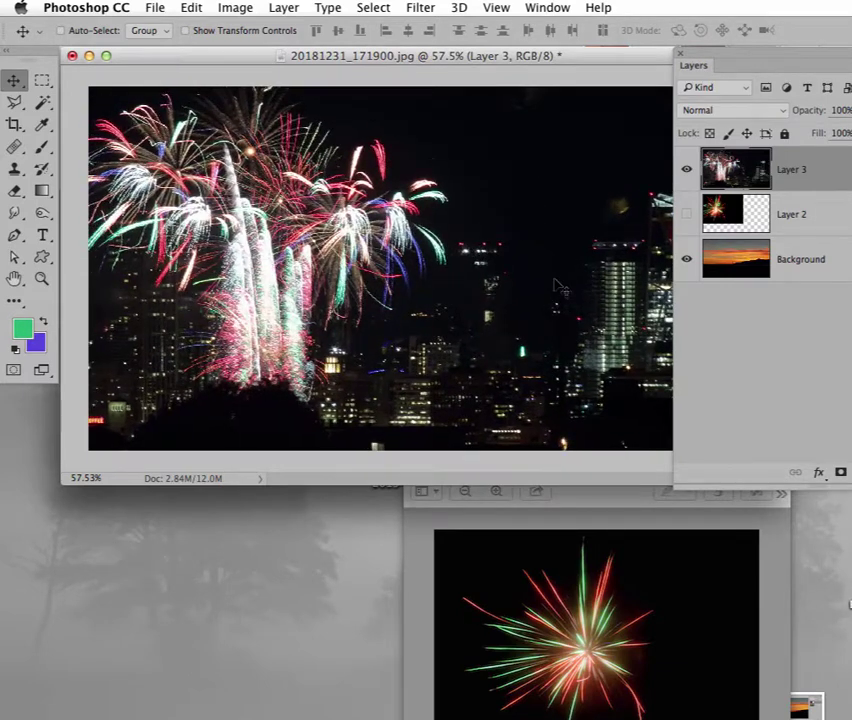
Change Layer 3's blend mode to Screen so the sunset sky shows through.
left_click(783, 112)
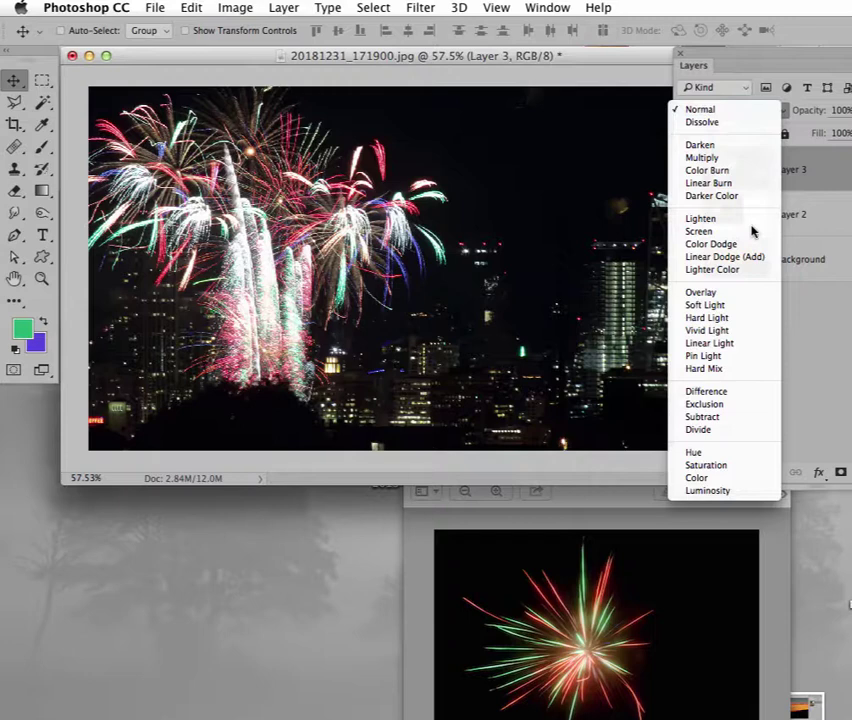
left_click(698, 233)
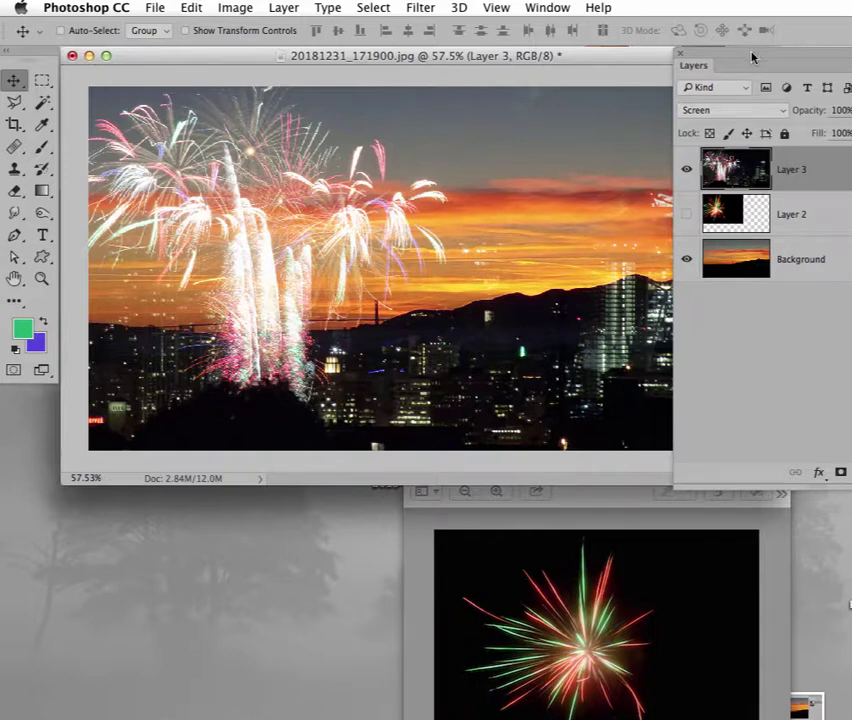
left_click_drag(752, 58, 776, 59)
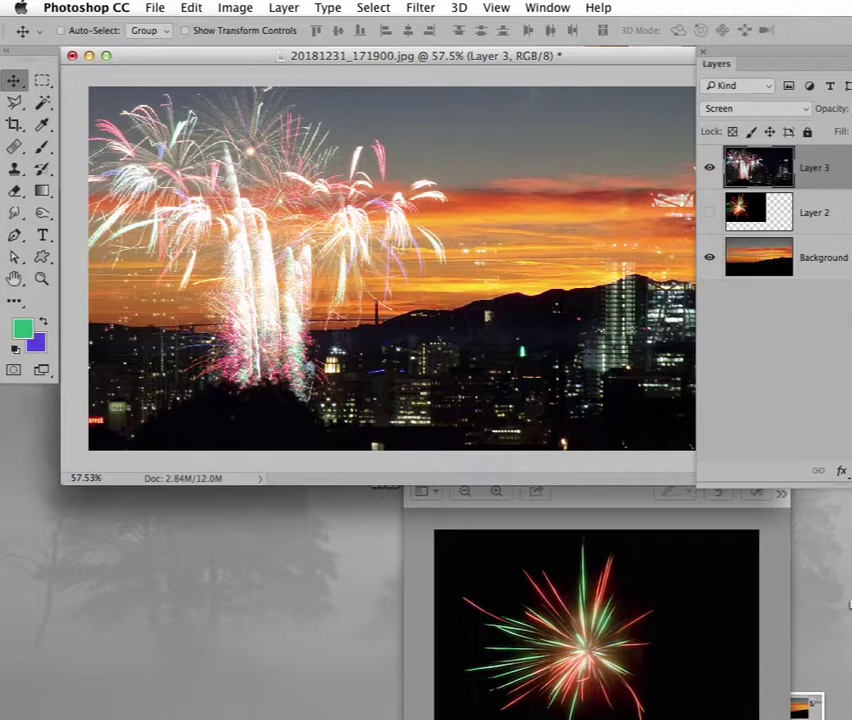
Add a mask to Layer 3 and paint out the city buildings and lights with a 100-size black brush.
left_click(848, 470)
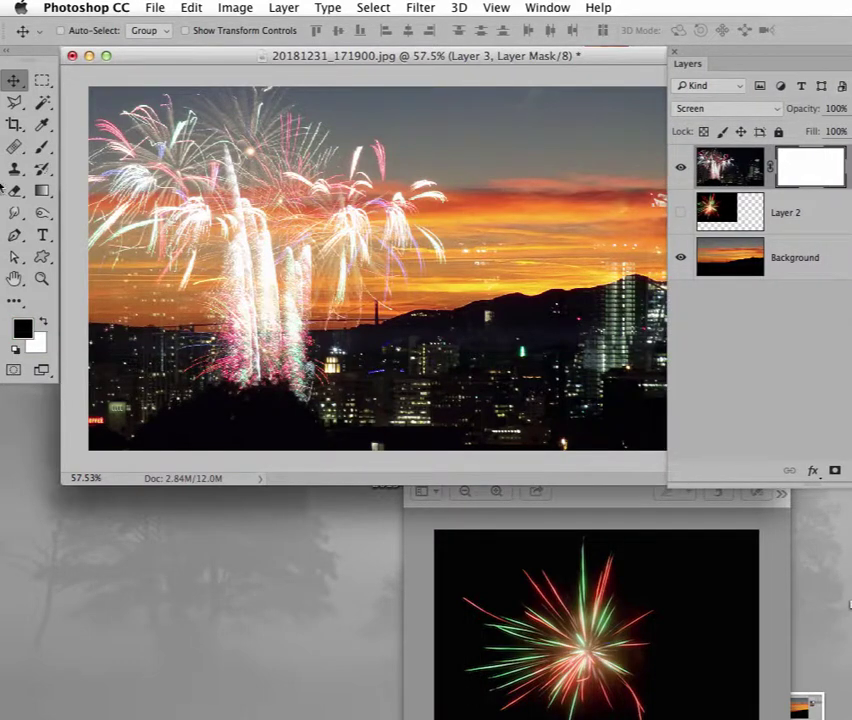
left_click(41, 146)
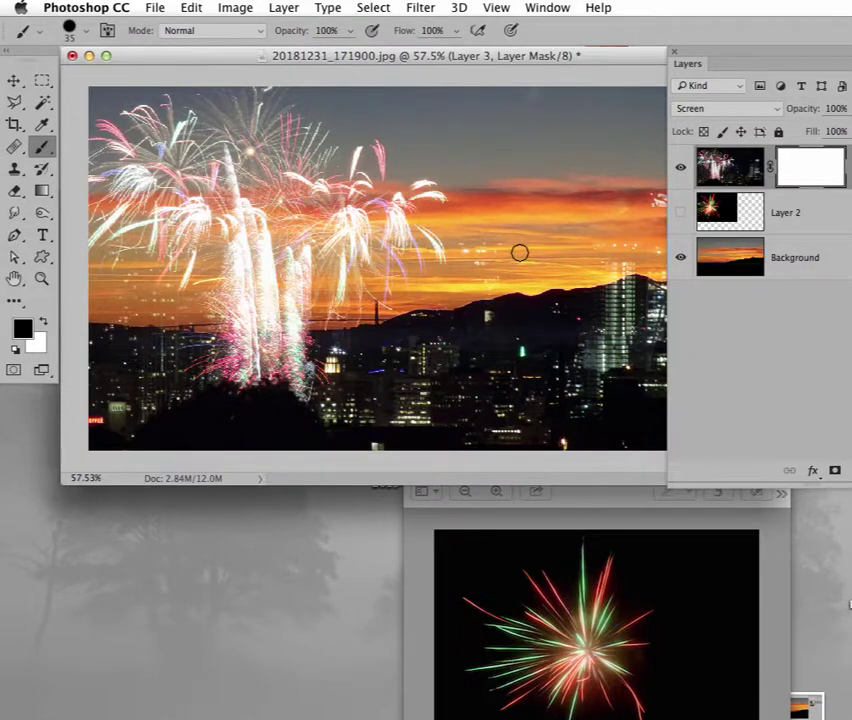
key("bracketright")
key("bracketright")
key("bracketright")
key("bracketright")
key("bracketright")
key("bracketright")
key("bracketright")
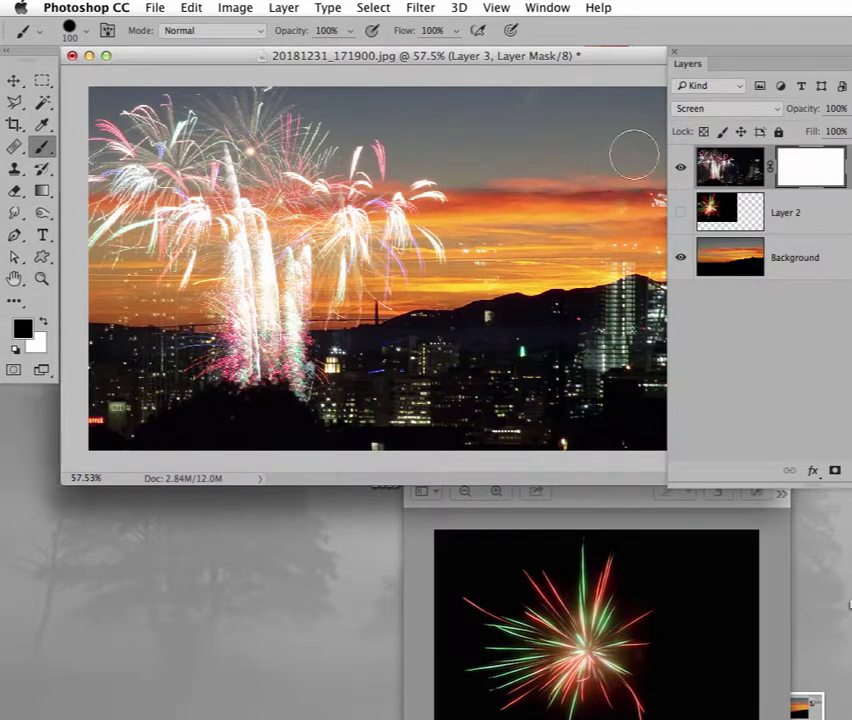
mouse_move(631, 152)
left_mouse_down()
mouse_move(584, 370)
mouse_move(643, 196)
mouse_move(625, 378)
left_mouse_up()
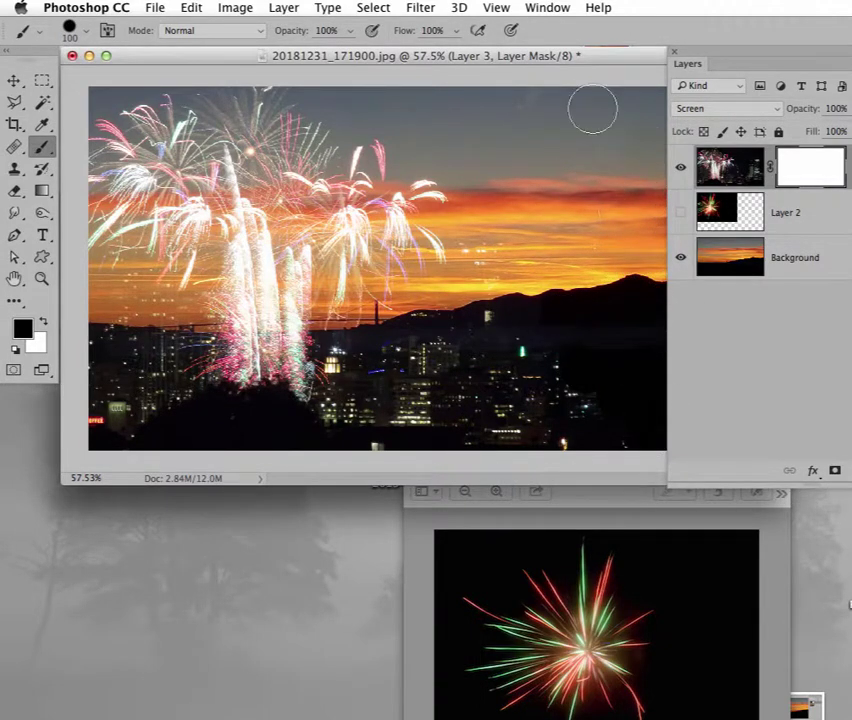
mouse_move(593, 108)
left_mouse_down()
mouse_move(543, 505)
mouse_move(470, 357)
mouse_move(445, 338)
mouse_move(492, 410)
mouse_move(507, 460)
mouse_move(408, 470)
mouse_move(380, 443)
mouse_move(407, 374)
mouse_move(384, 397)
mouse_move(374, 347)
mouse_move(345, 350)
mouse_move(329, 425)
mouse_move(348, 434)
mouse_move(354, 462)
mouse_move(218, 429)
mouse_move(185, 340)
mouse_move(134, 291)
mouse_move(121, 345)
mouse_move(113, 297)
mouse_move(111, 329)
mouse_move(201, 364)
mouse_move(148, 391)
mouse_move(141, 346)
mouse_move(106, 413)
mouse_move(108, 340)
mouse_move(95, 298)
mouse_move(105, 275)
mouse_move(128, 301)
mouse_move(126, 408)
mouse_move(544, 386)
mouse_move(442, 331)
mouse_move(420, 330)
mouse_move(640, 448)
mouse_move(499, 388)
mouse_move(458, 413)
left_mouse_up()
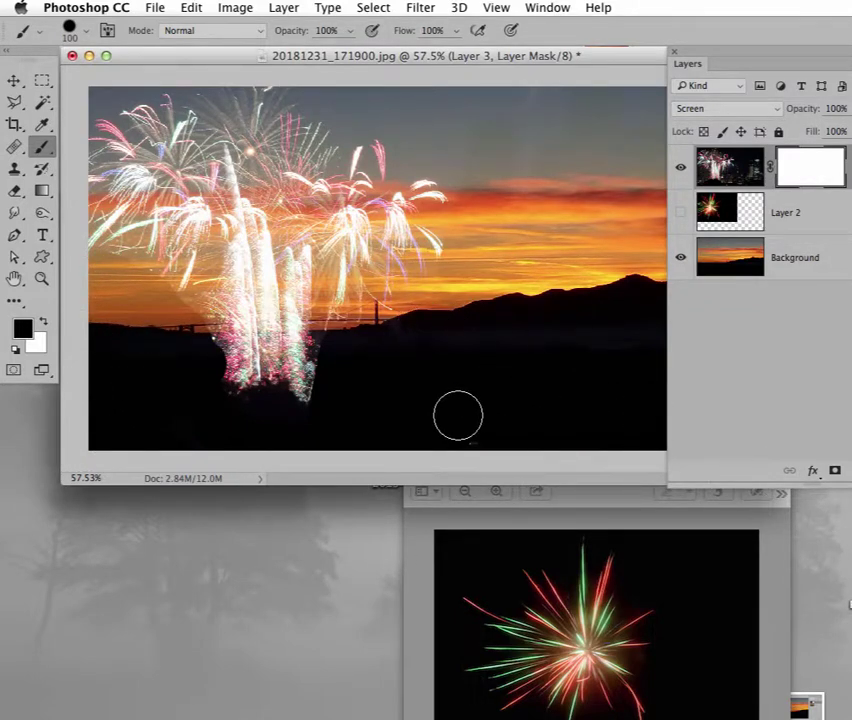
mouse_move(440, 97)
left_mouse_down()
mouse_move(505, 86)
mouse_move(457, 114)
mouse_move(488, 90)
mouse_move(532, 116)
mouse_move(560, 167)
mouse_move(520, 150)
left_mouse_up()
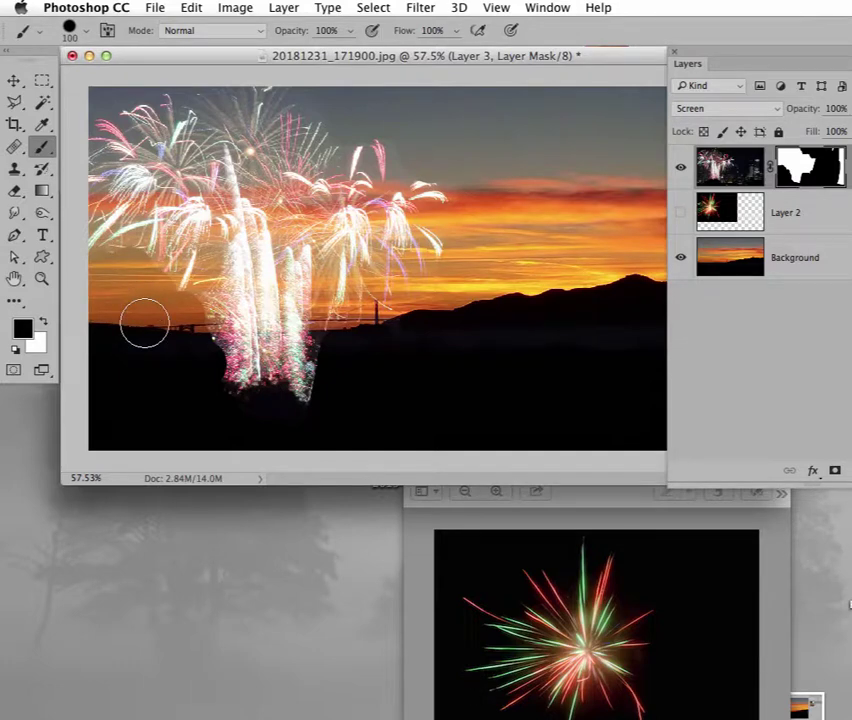
Set the brush size to 50 and target Layer 3's image instead of its mask.
key("bracketright")
key("bracketright")
key("bracketright")
key("bracketright")
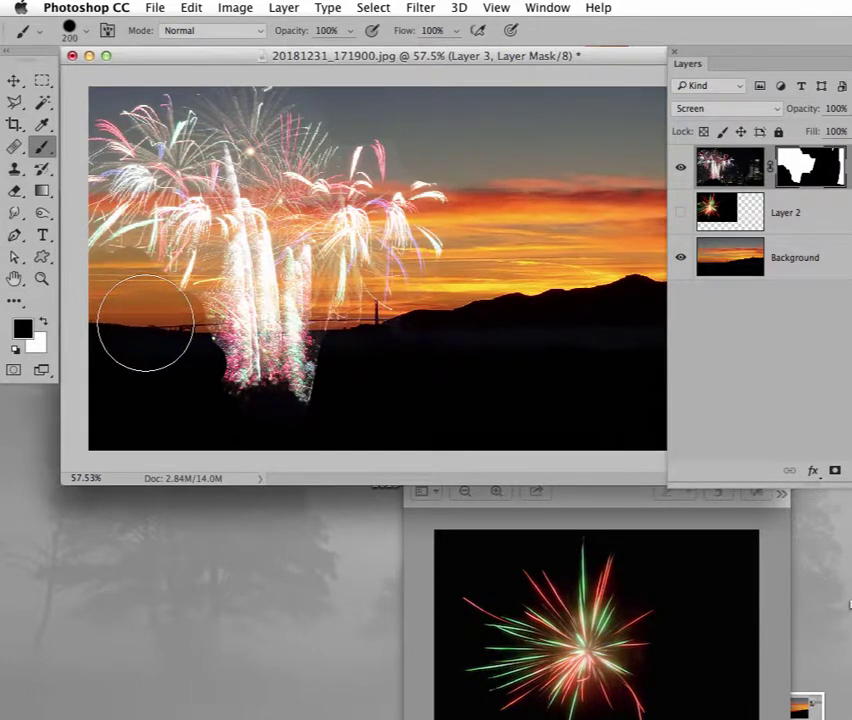
key("bracketleft")
key("bracketleft")
key("bracketleft")
key("bracketleft")
key("bracketleft")
key("bracketleft")
key("bracketleft")
key("bracketleft")
key("bracketleft")
key("bracketleft")
key("bracketleft")
key("bracketleft")
key("bracketleft")
key("bracketright")
key("bracketright")
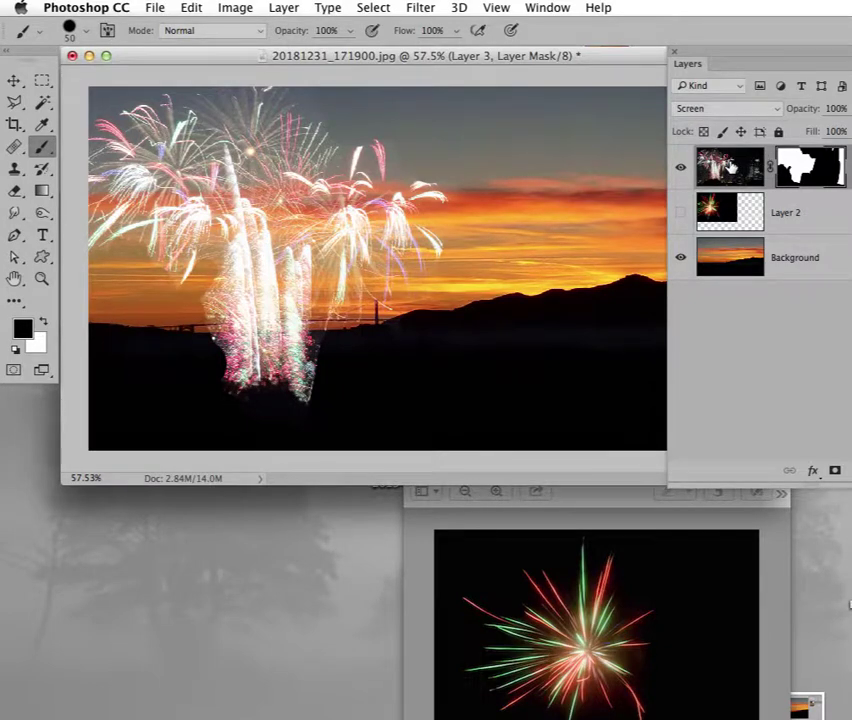
left_click(731, 168)
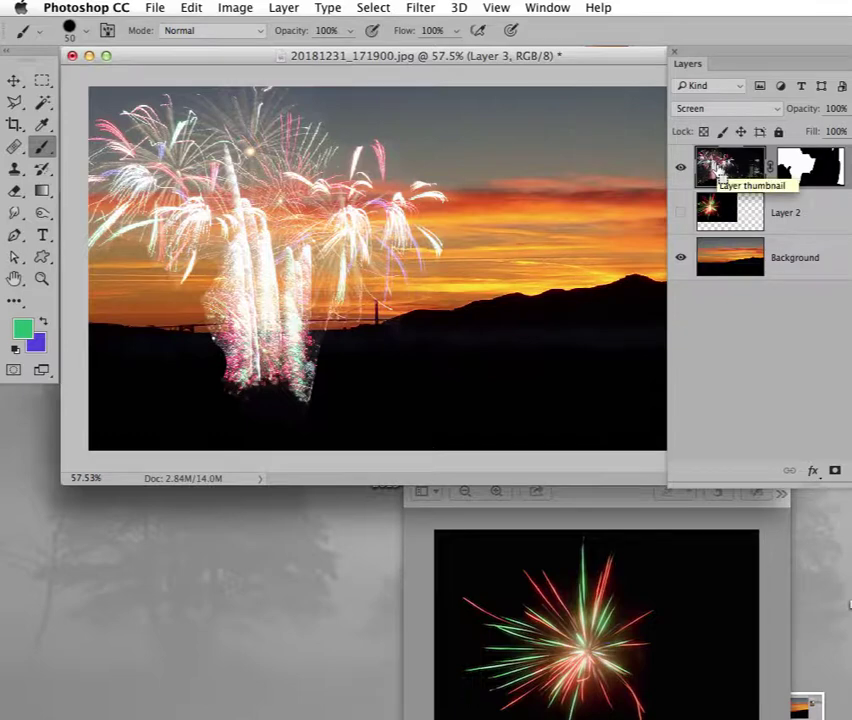
Apply Levels to Layer 3 with input levels 0, 0.53 and 223.
key("super+l")
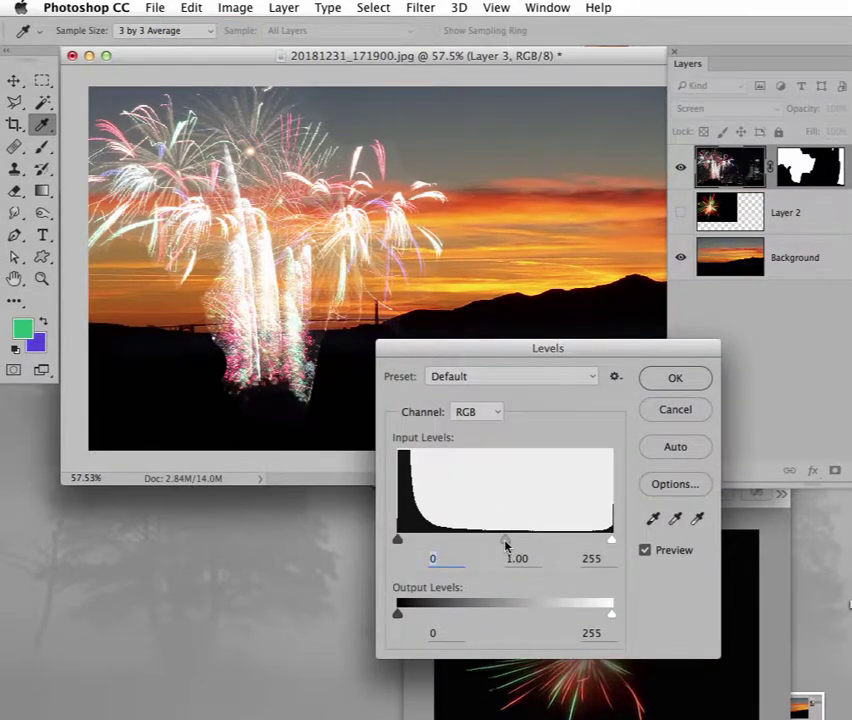
mouse_move(506, 545)
left_mouse_down()
mouse_move(466, 543)
mouse_move(501, 547)
left_mouse_up()
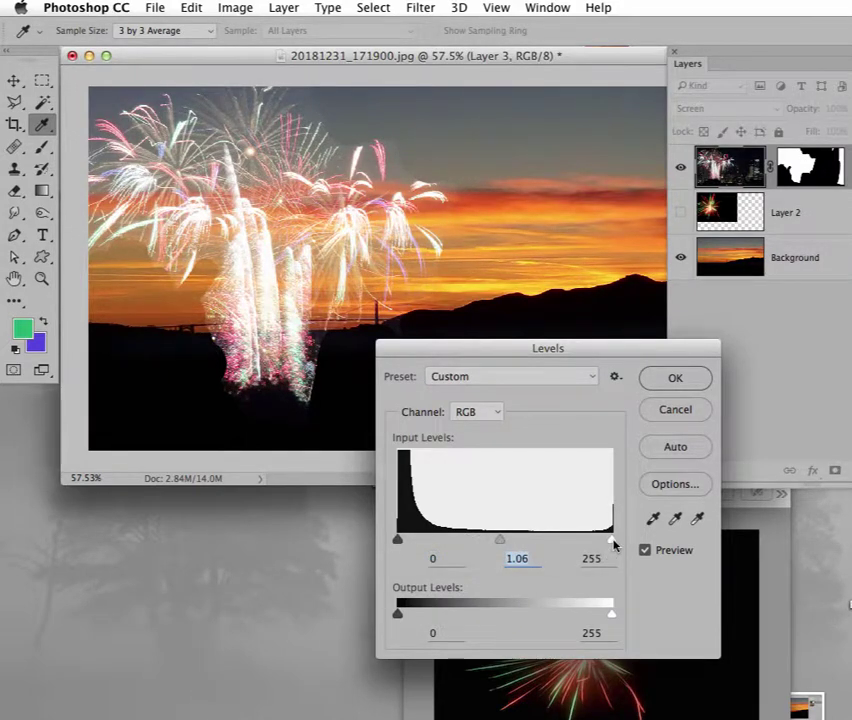
left_click_drag(612, 541, 543, 540)
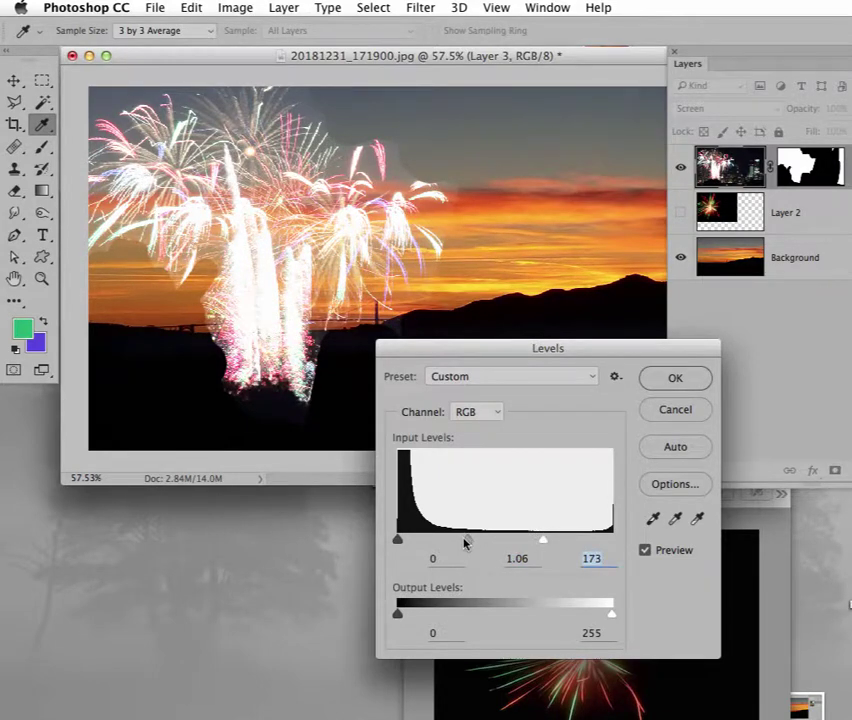
left_click_drag(464, 543, 497, 545)
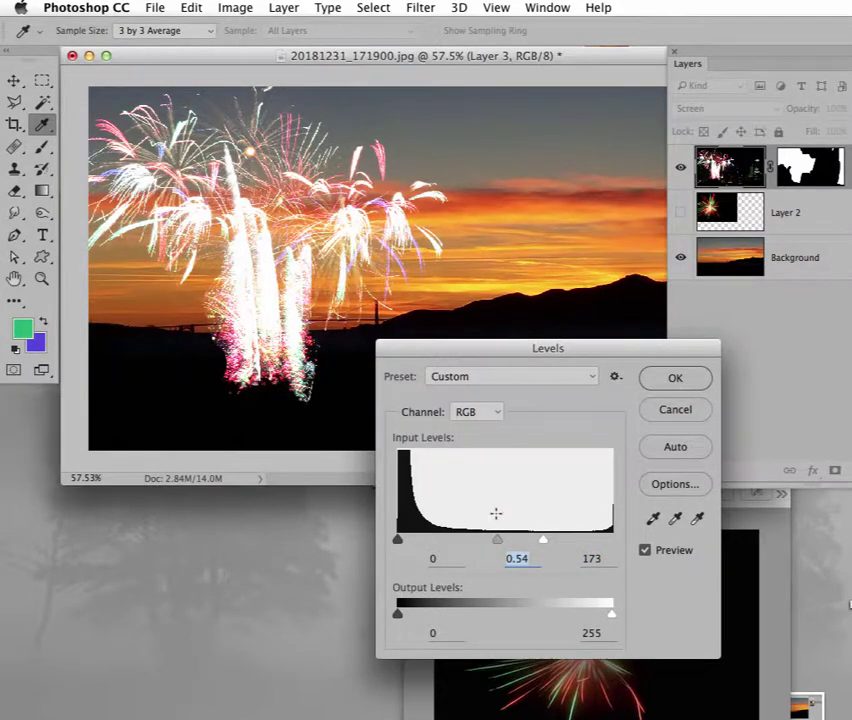
left_click_drag(500, 544, 512, 544)
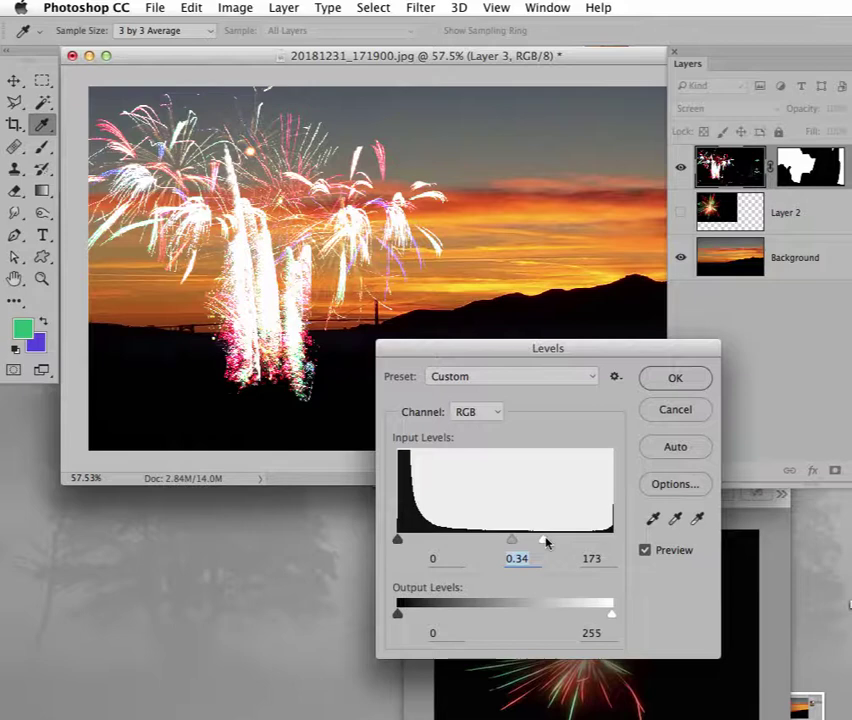
mouse_move(543, 542)
left_mouse_down()
mouse_move(585, 541)
mouse_move(449, 519)
mouse_move(530, 527)
mouse_move(470, 537)
mouse_move(527, 537)
left_mouse_up()
key("shift+Tab")
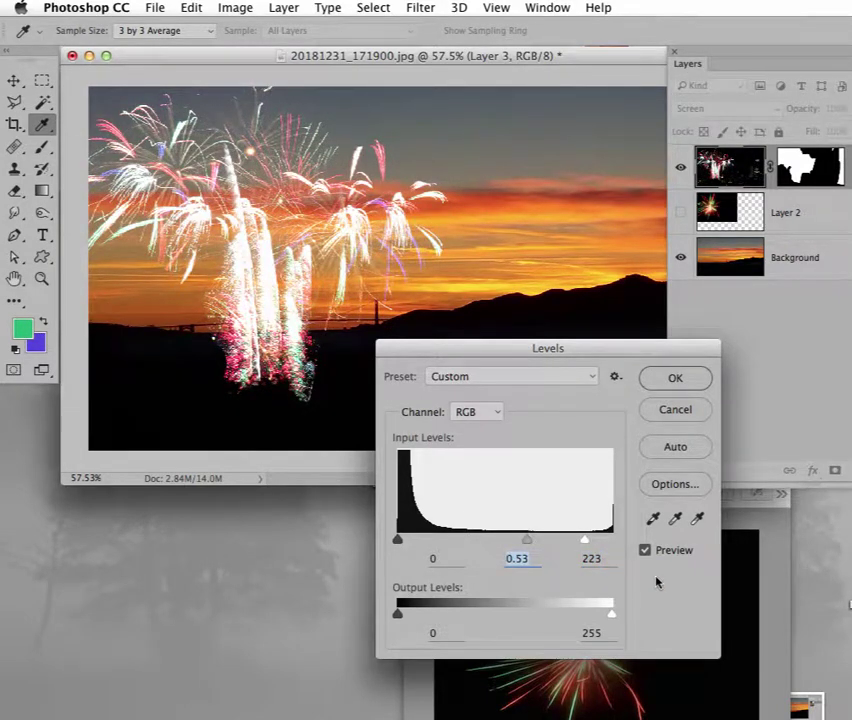